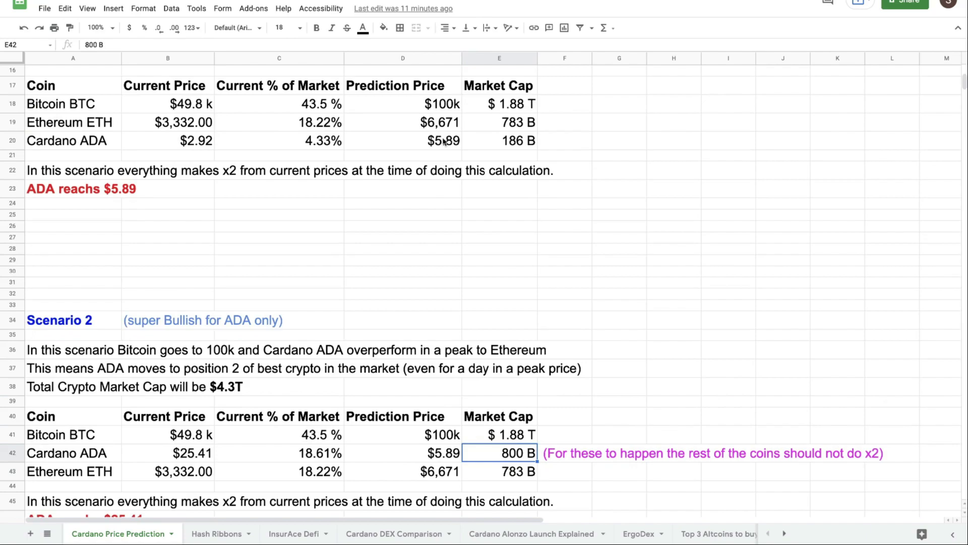
- Set Cardano ADA's prediction price in the Scenario 2 table to 25.41
scroll(451, 203, "down", 3)
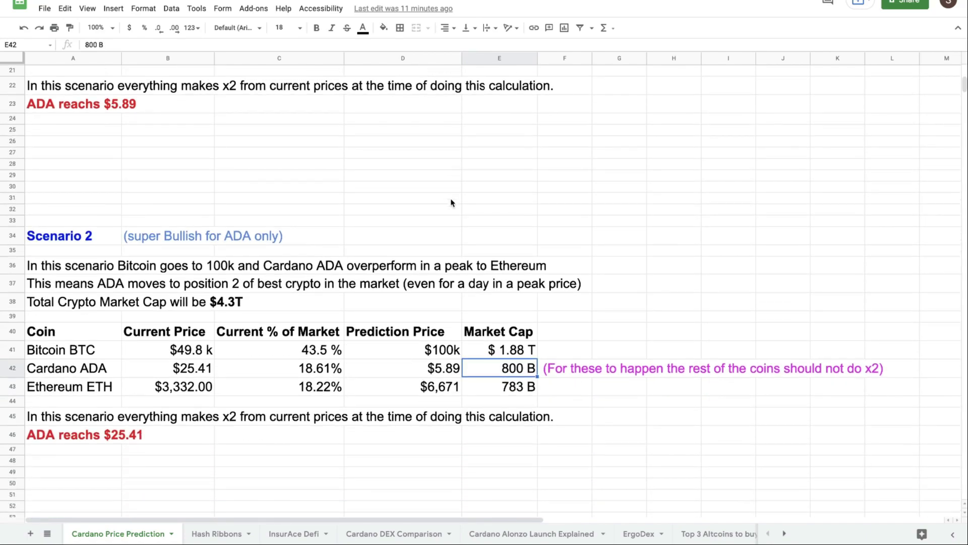
double_click(444, 370)
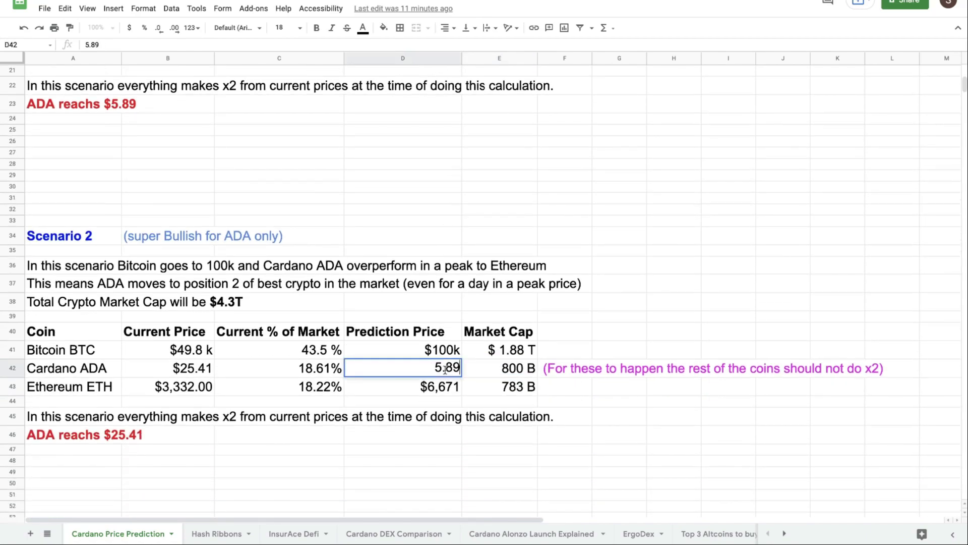
key("BackSpace")
key("BackSpace")
key("BackSpace")
key("BackSpace")
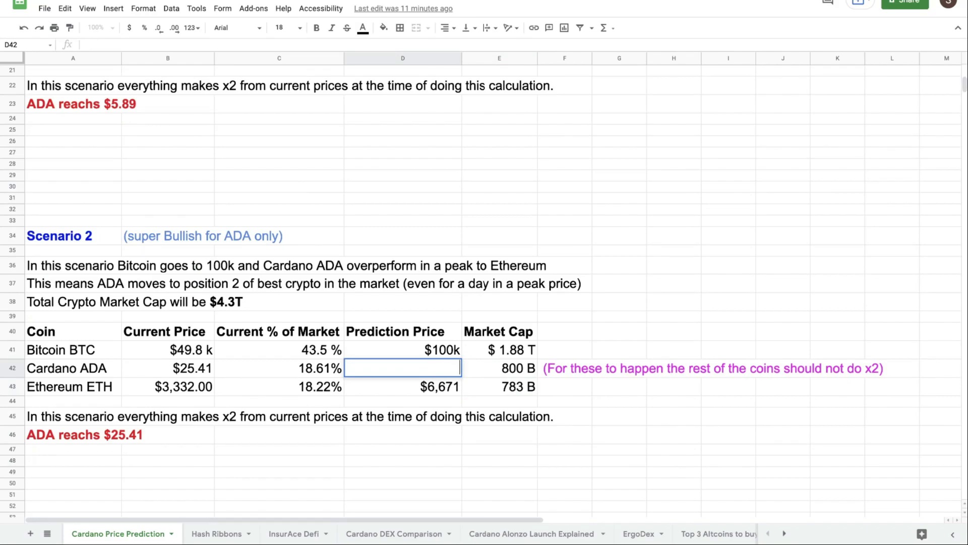
type("25.41")
key("Return")
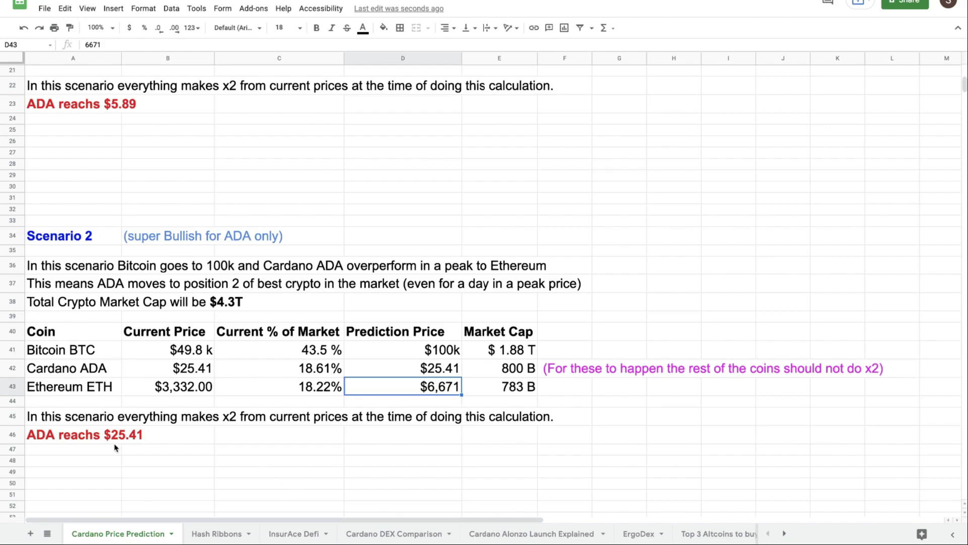
- Examine the Scenario 2 table, checking Bitcoin's current price and the Cardano ADA row
scroll(114, 447, "down", 1)
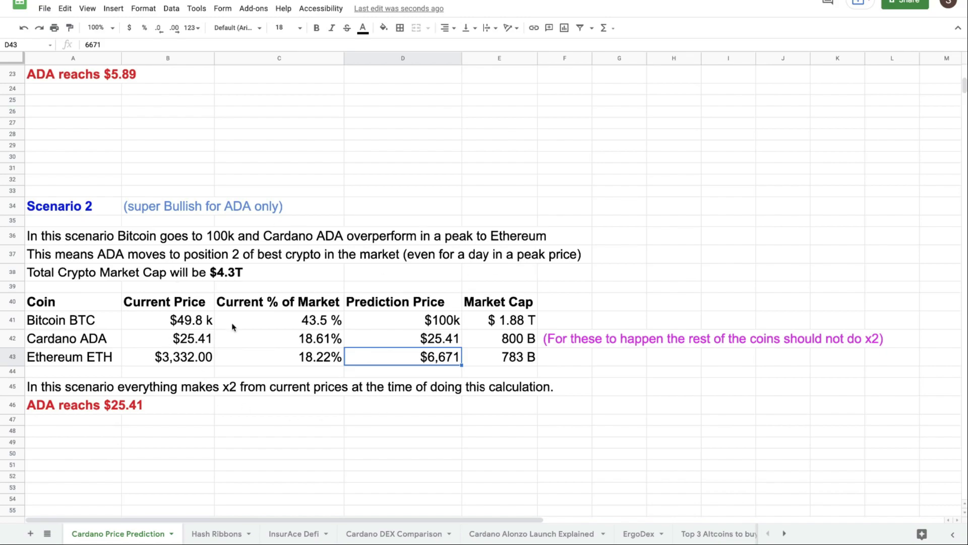
scroll(213, 473, "down", 1)
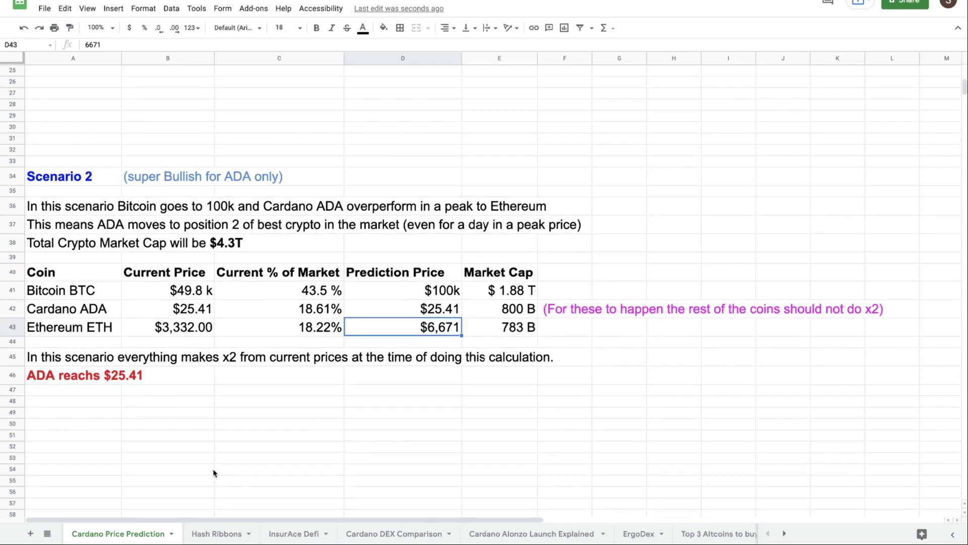
left_click(208, 293)
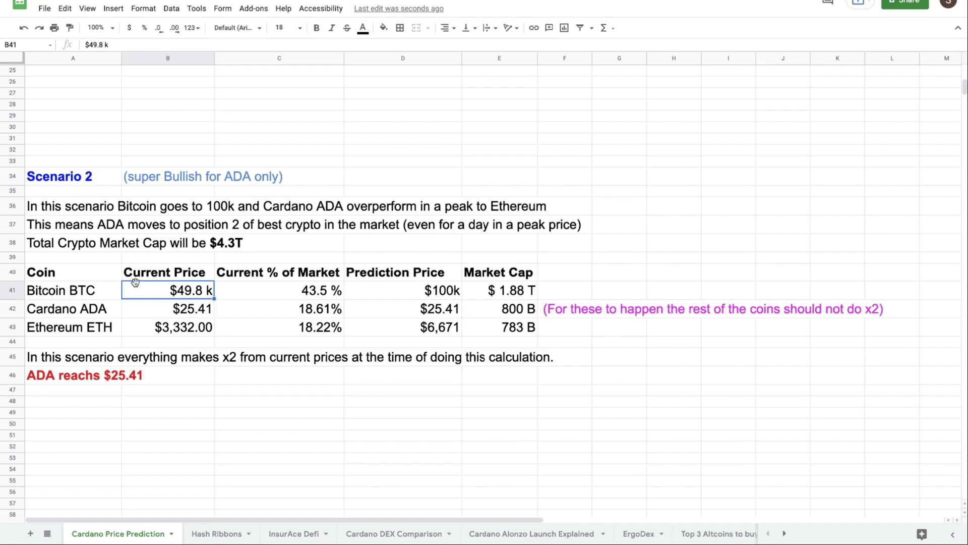
left_click(102, 313)
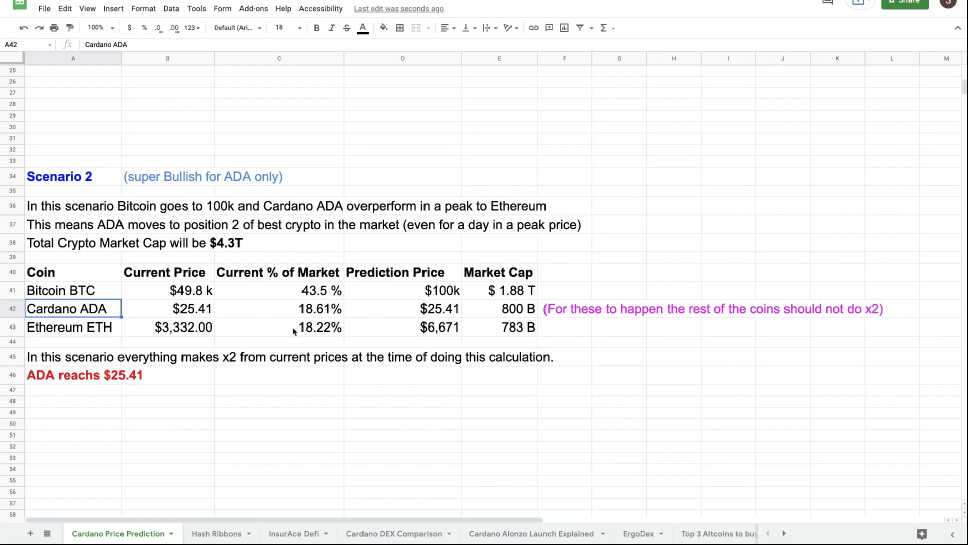
- Examine the Scenario 3 table, checking Cardano ADA's market percentage and prediction price
scroll(262, 438, "down", 1)
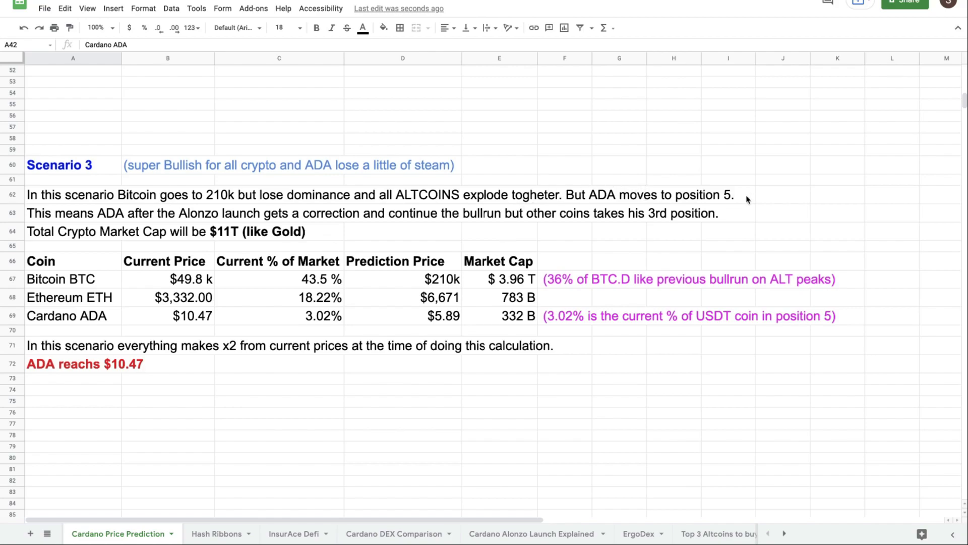
scroll(396, 235, "down", 1)
scroll(396, 235, "down", 1)
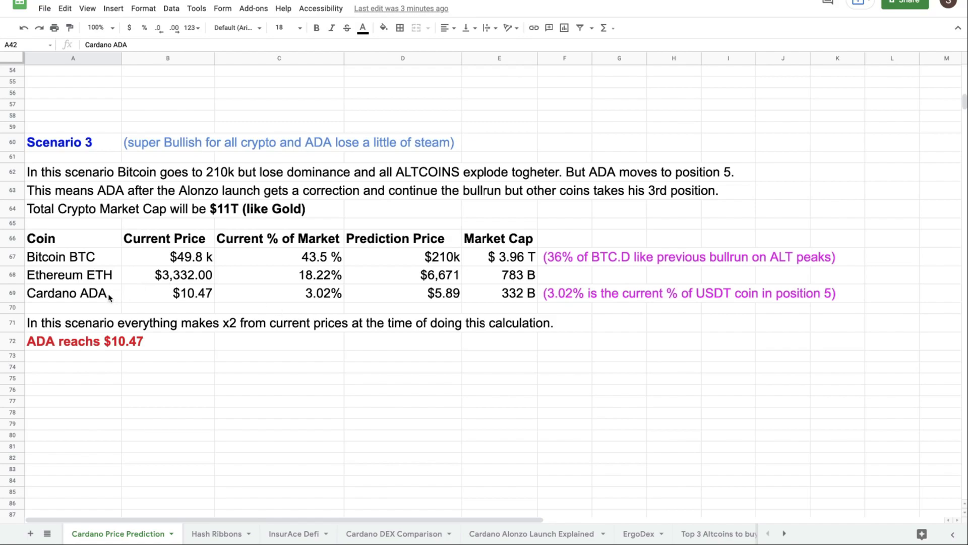
left_click(291, 297)
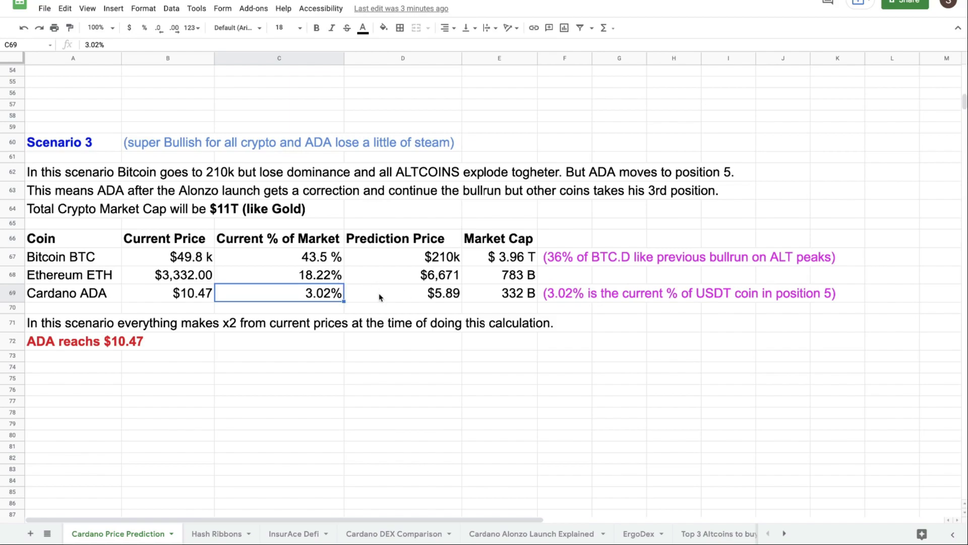
left_click(397, 292)
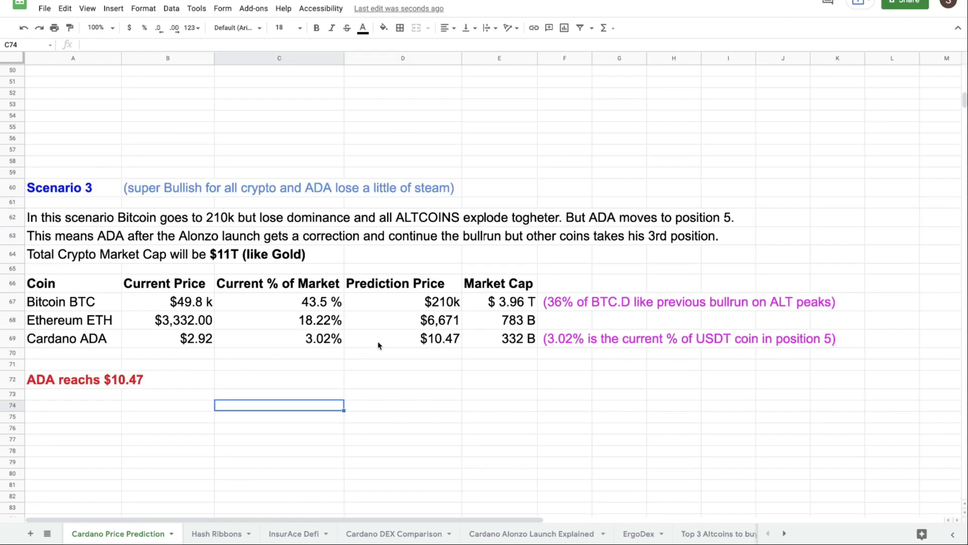
- Review the red ADA target price line under Scenario 3 and look back at the one under Scenario 2
left_click(66, 384)
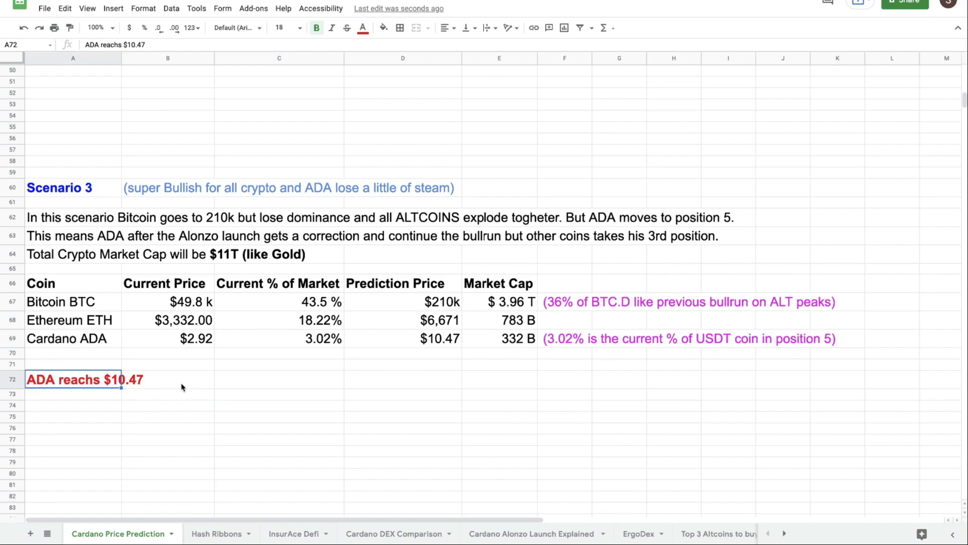
left_click(325, 389)
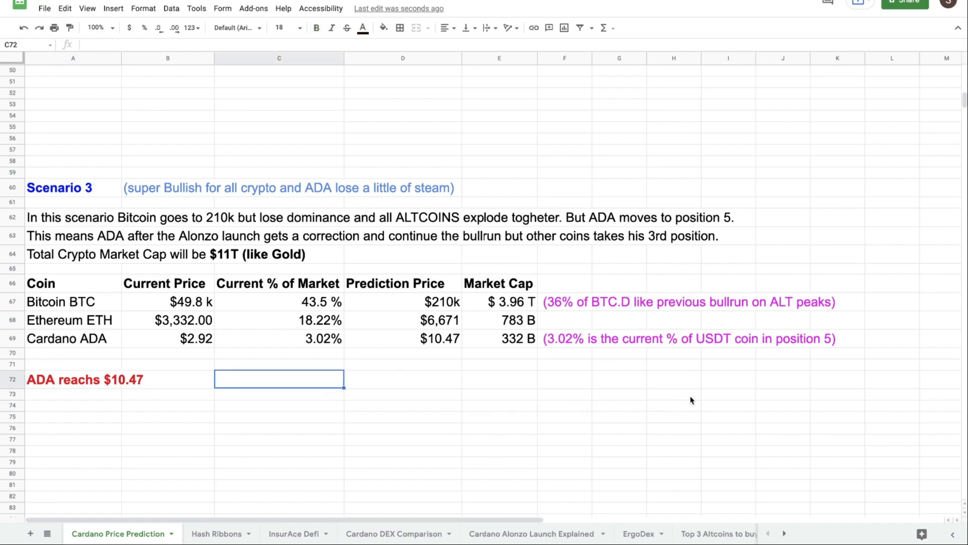
scroll(883, 191, "up", 3)
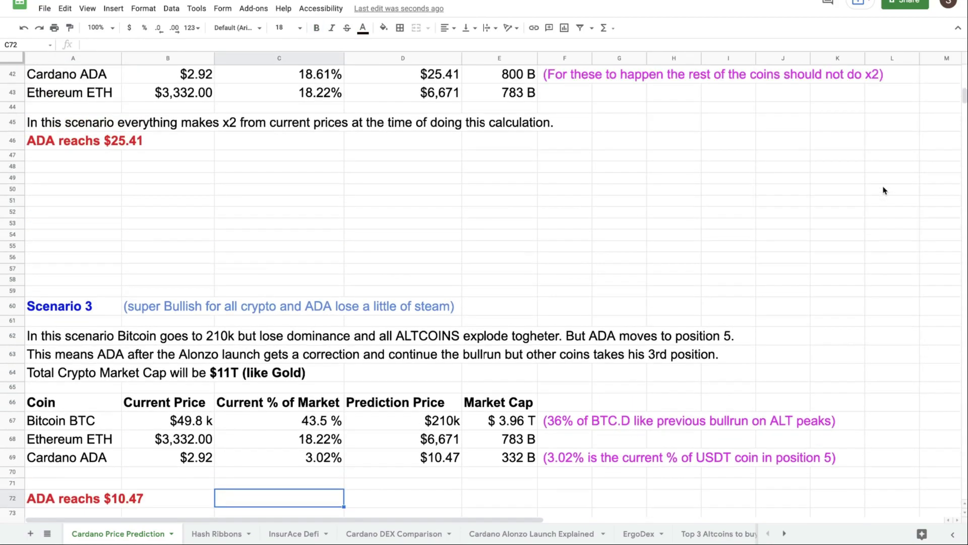
scroll(884, 191, "up", 4)
scroll(883, 191, "down", 4)
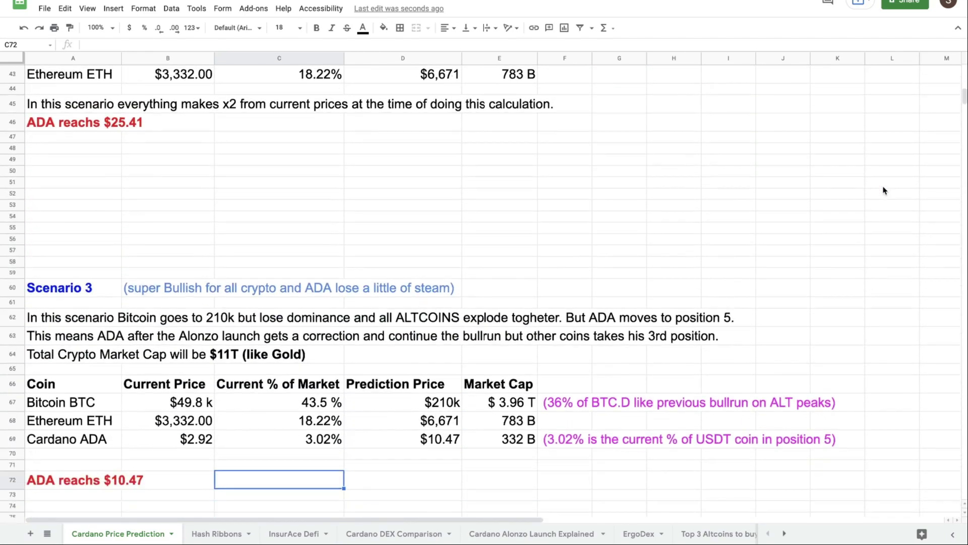
scroll(883, 190, "down", 2)
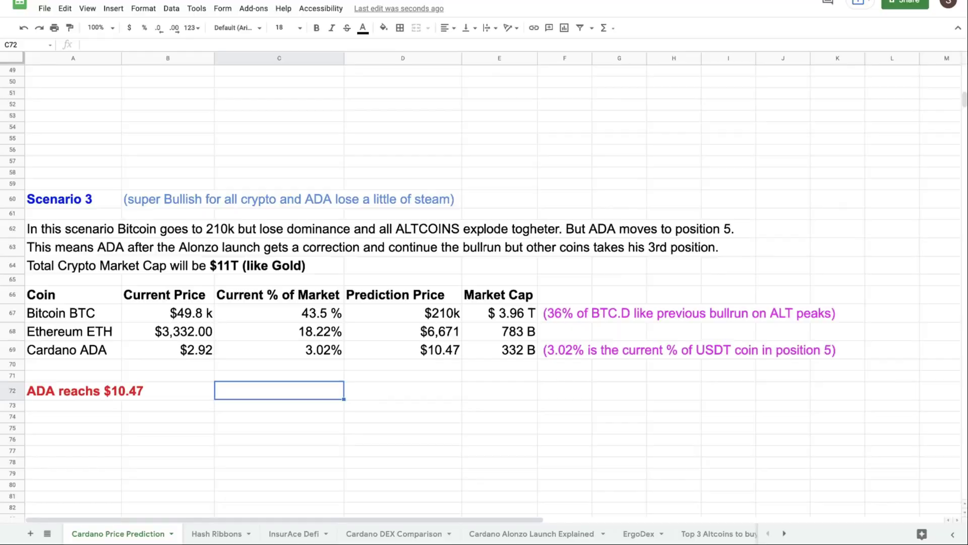
- Look back through the earlier scenarios and select Cardano ADA's prediction price in the Scenario 1 table
left_click(536, 450)
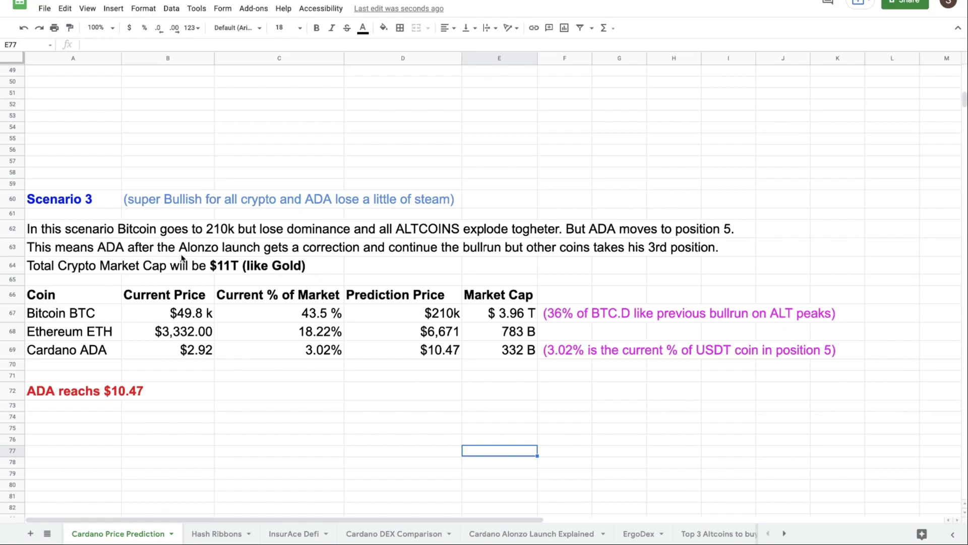
left_click(831, 142)
scroll(724, 148, "up", 1)
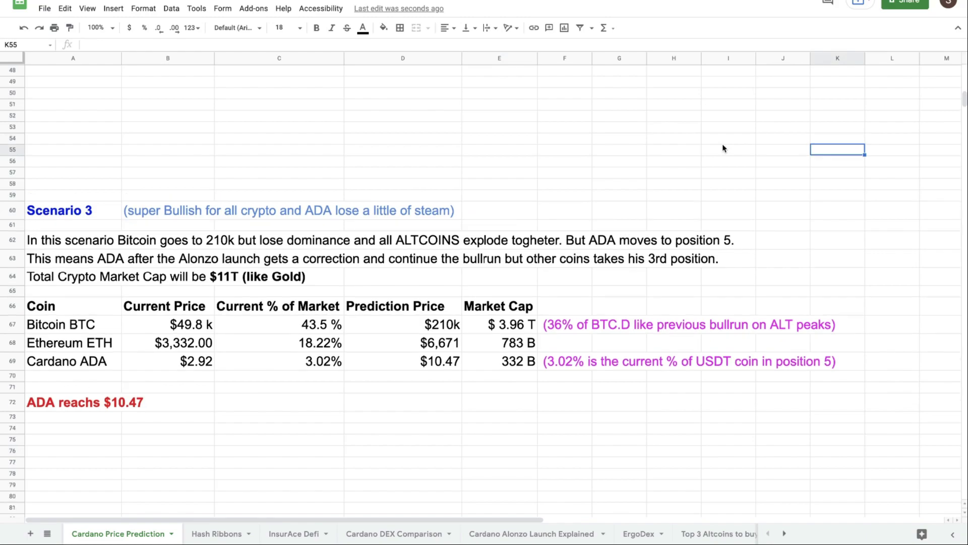
scroll(723, 149, "up", 1)
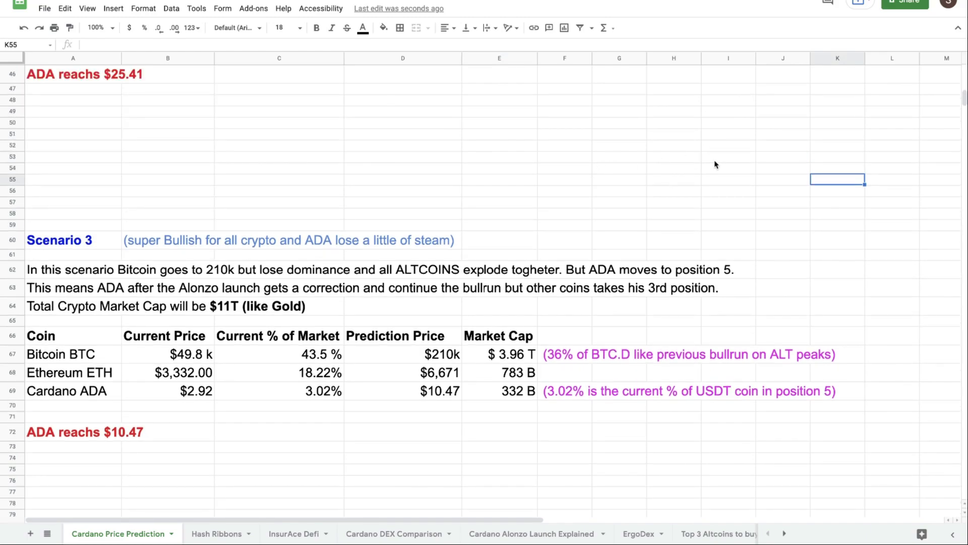
scroll(715, 165, "up", 12)
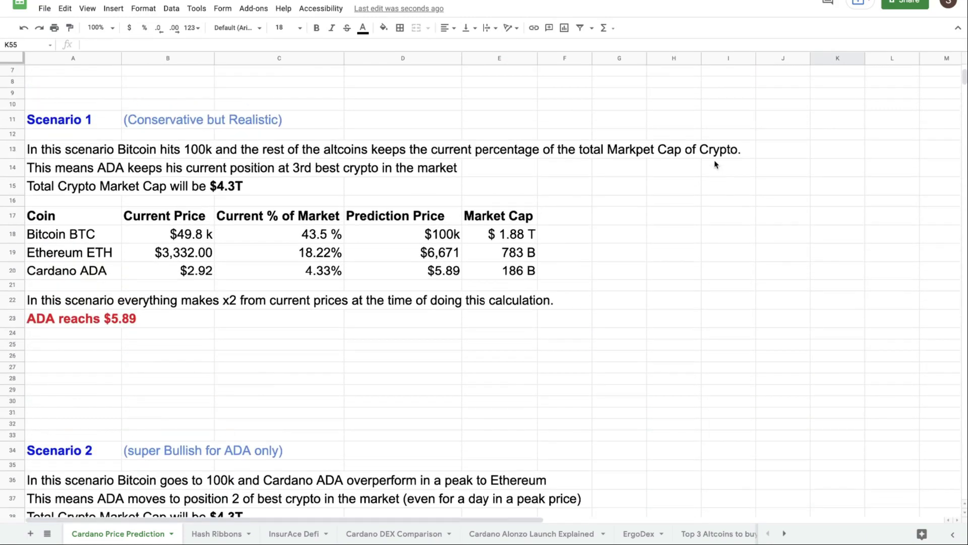
scroll(714, 165, "up", 1)
scroll(715, 161, "down", 7)
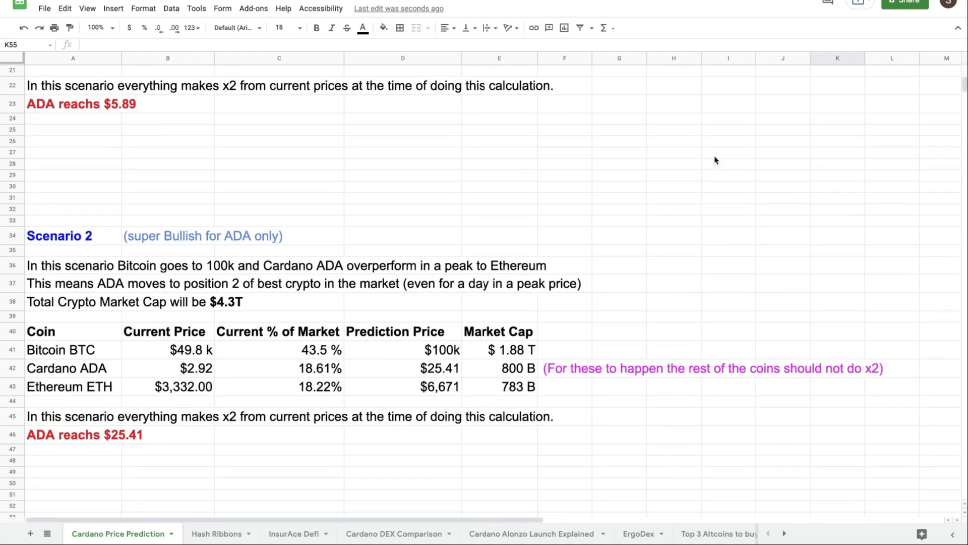
scroll(715, 160, "up", 3)
scroll(715, 160, "up", 2)
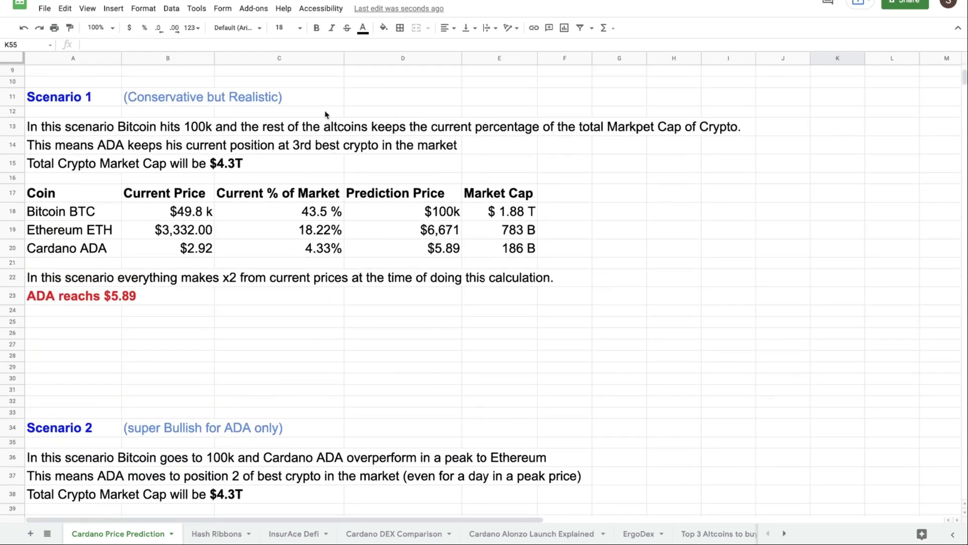
left_click(454, 252)
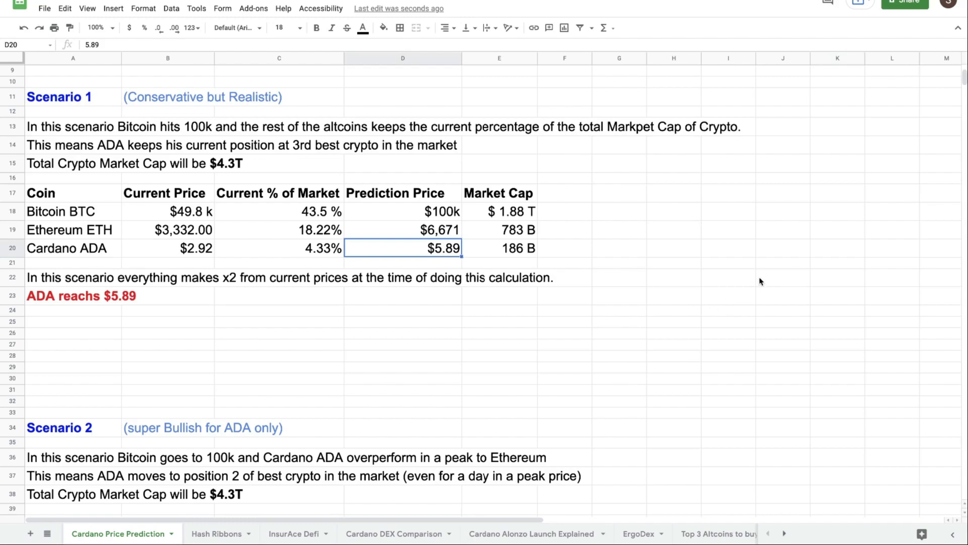
- Compare the red ADA target price lines under Scenario 3 and Scenario 2, selecting each one
scroll(760, 280, "down", 12)
scroll(760, 280, "down", 3)
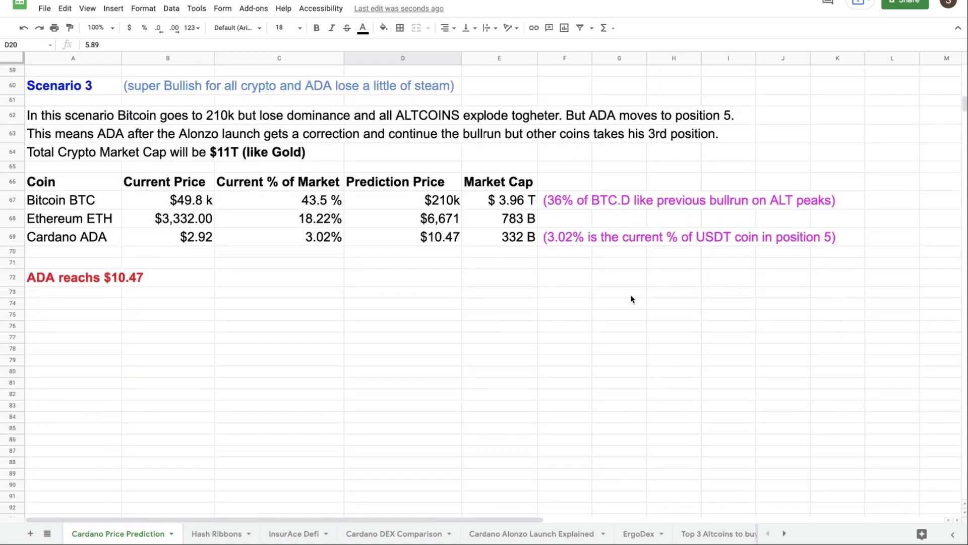
left_click(124, 281)
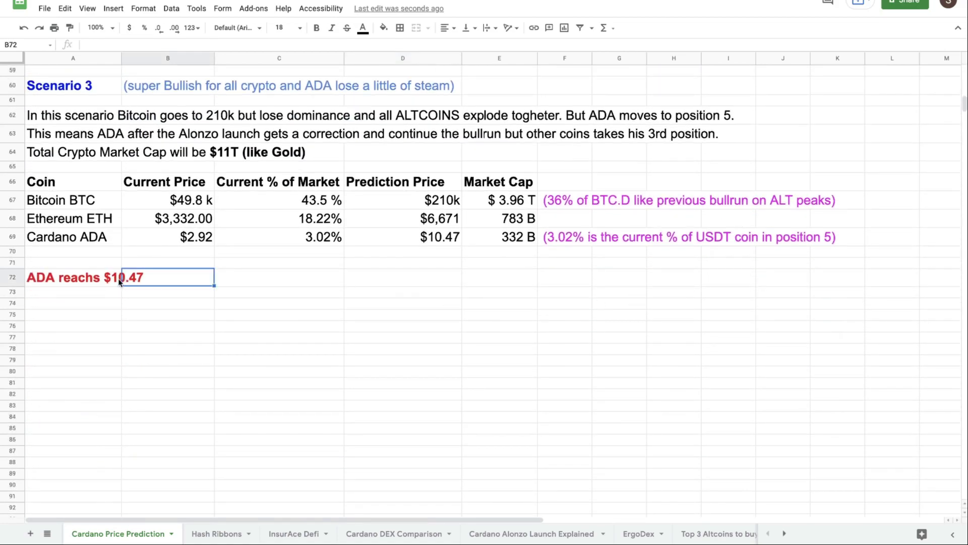
left_click(119, 280)
scroll(326, 359, "up", 8)
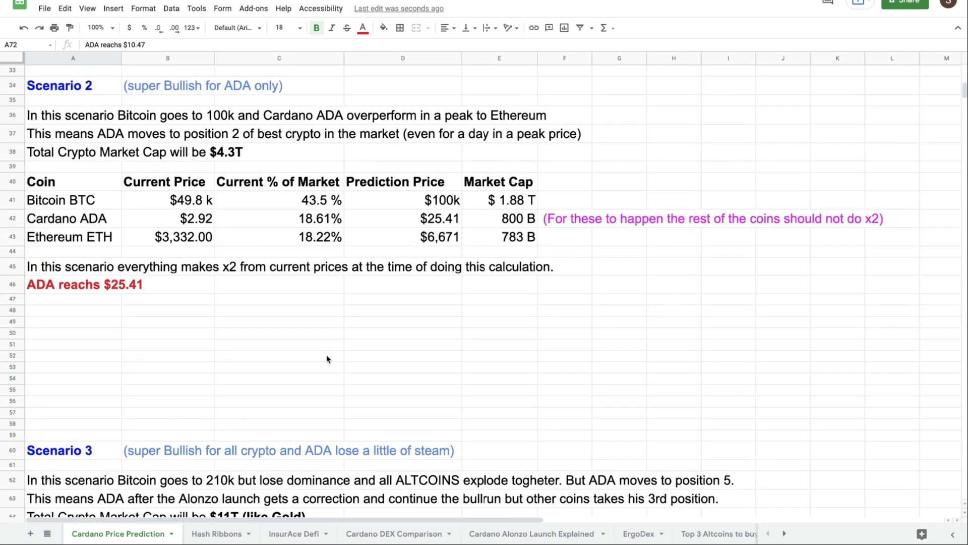
left_click(116, 287)
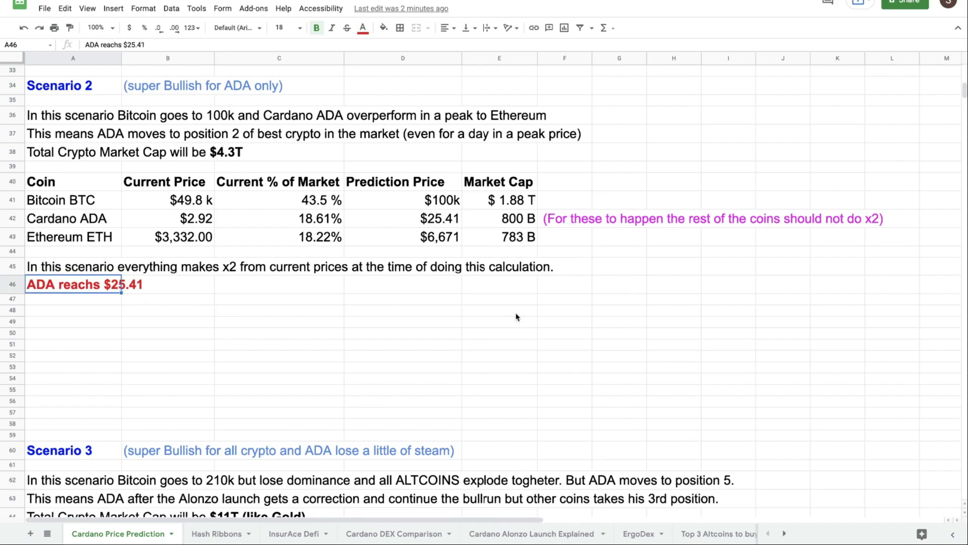
- Review the Scenario 3 description, coin table and ADA target price once more
scroll(713, 308, "down", 7)
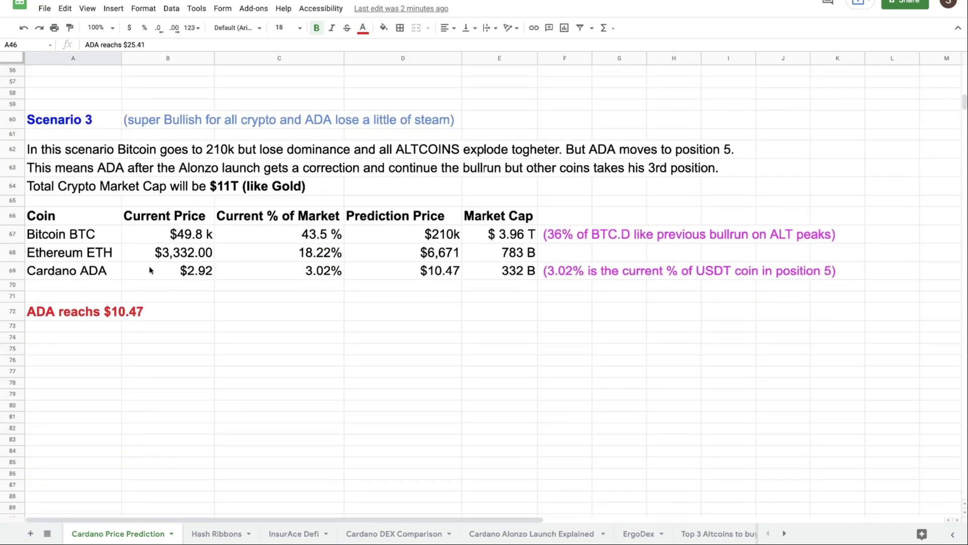
scroll(367, 352, "down", 1)
scroll(367, 351, "down", 2)
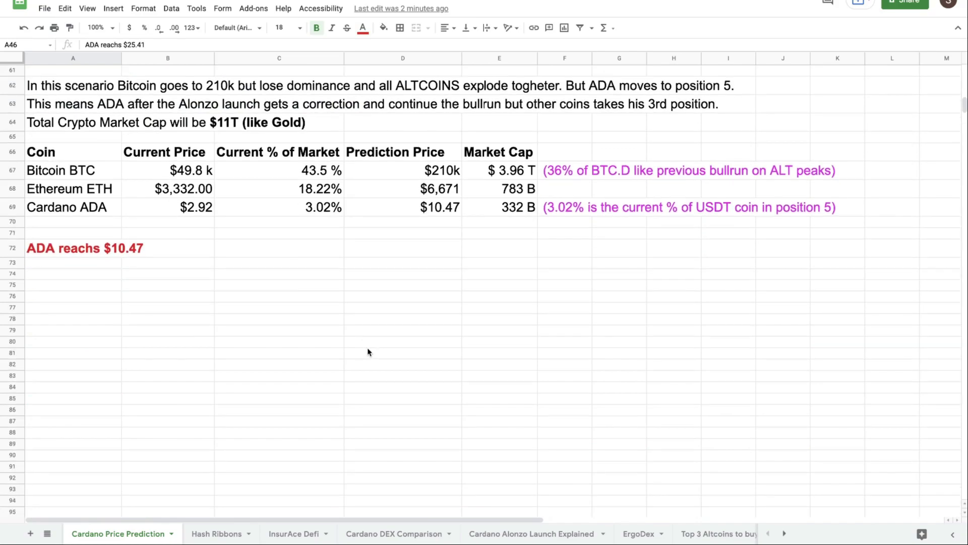
scroll(367, 352, "up", 2)
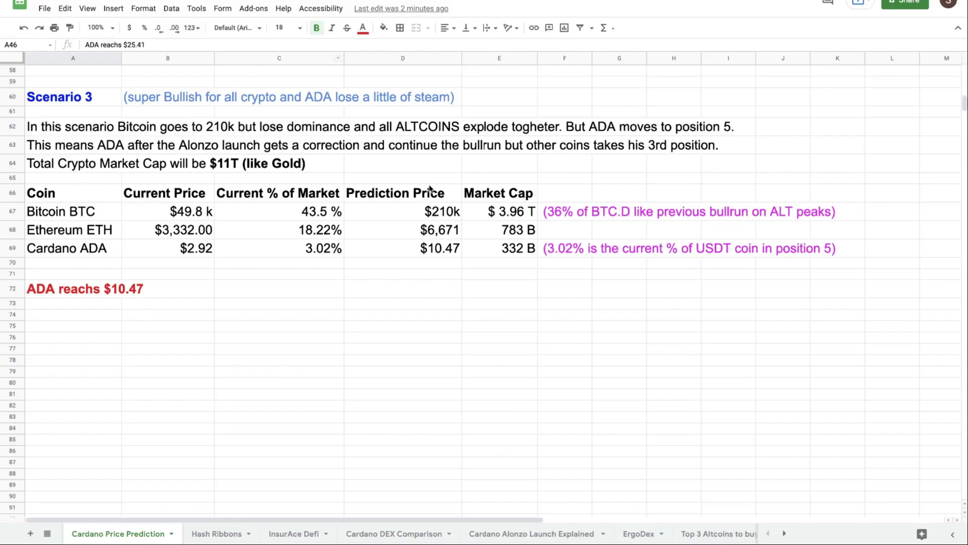
- Return to the opening notes of the sheet and select the one about Market Capitalization in A3
scroll(430, 189, "up", 15)
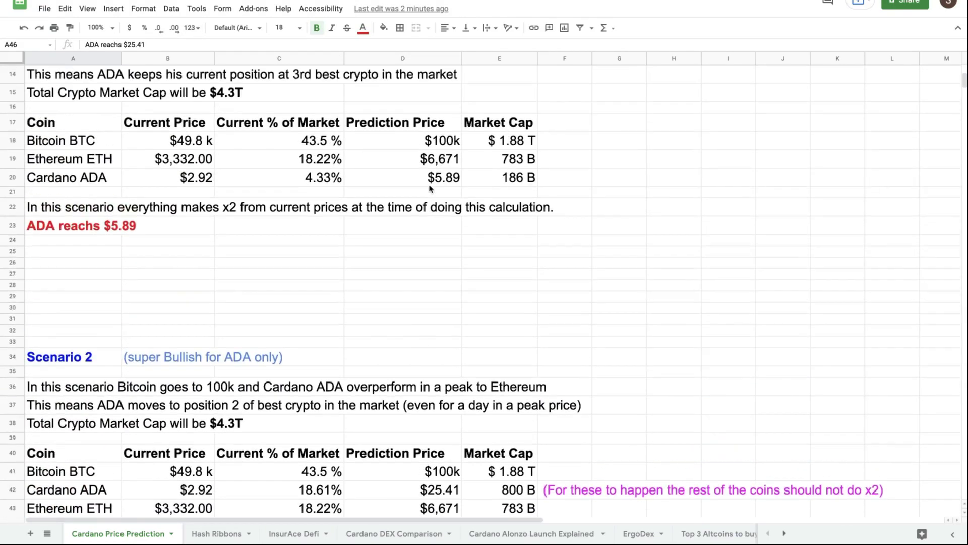
left_click(311, 110)
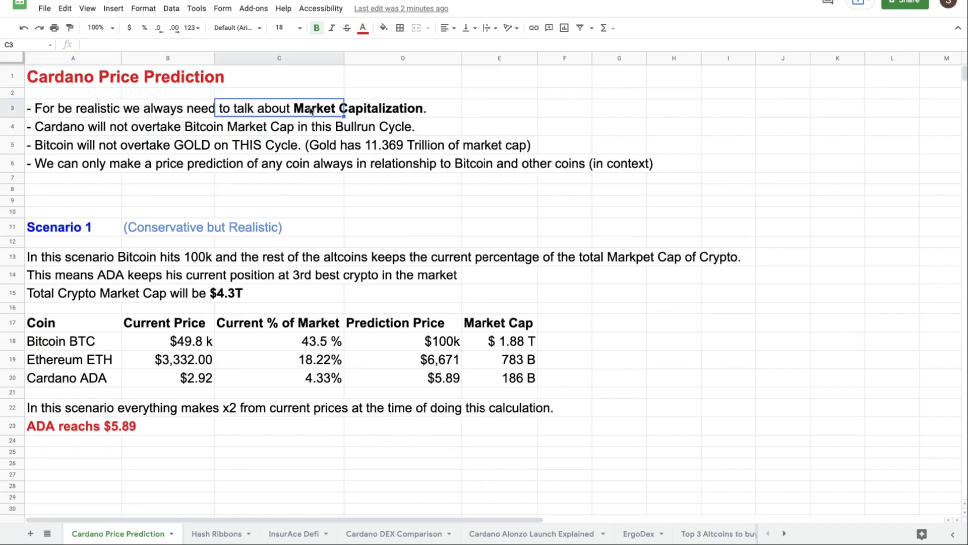
left_click(99, 110)
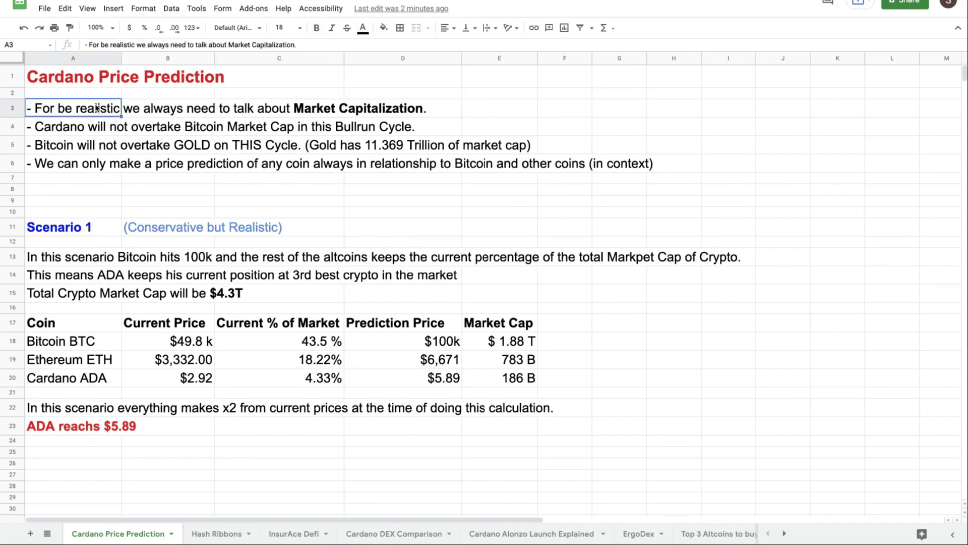